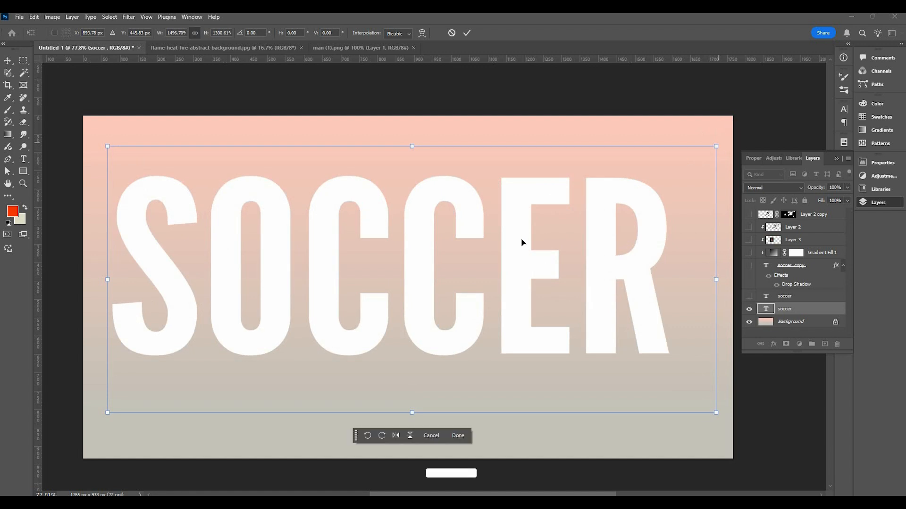
Step: Move the SOCCER text slightly down towards the canvas's vertical middle and duplicate its layer
drag(522, 242, 525, 260)
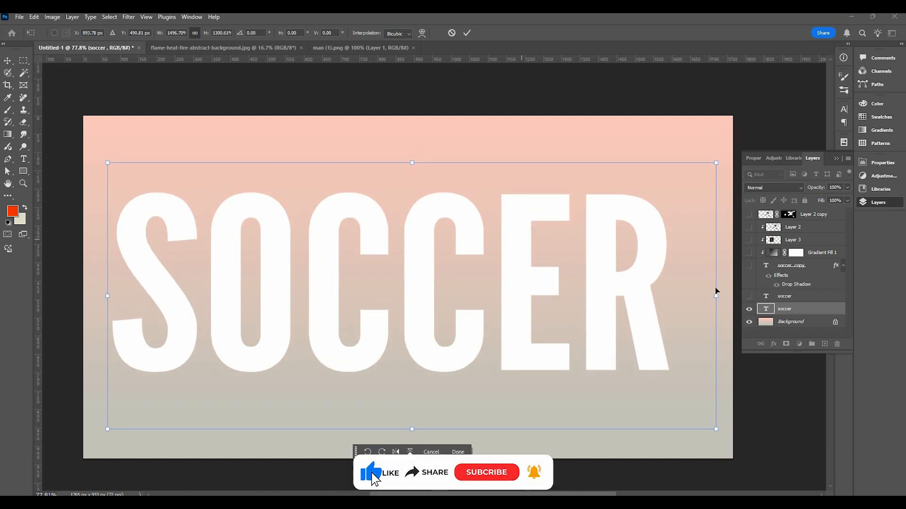
key(Return)
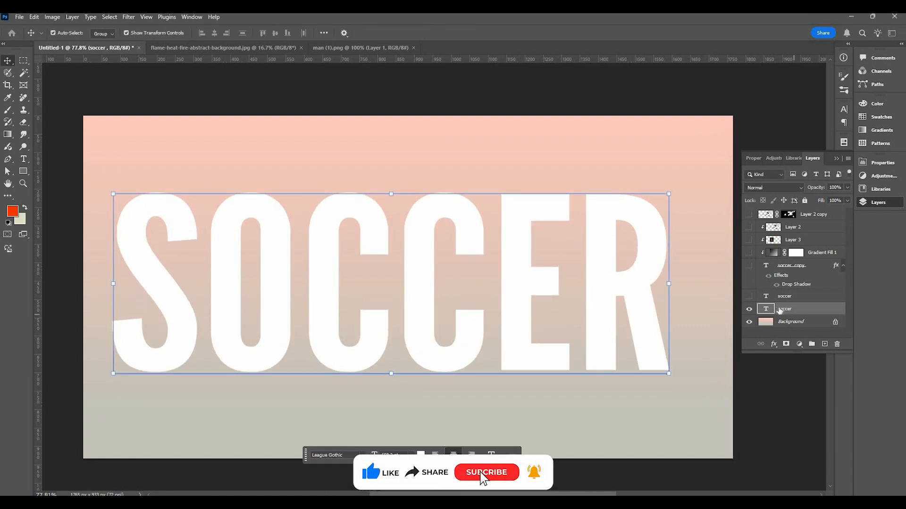
key(ctrl+j)
Step: Float the man (1).png document, copy its player and ball onto the Untitled-1 canvas, and dock the document again
click(356, 49)
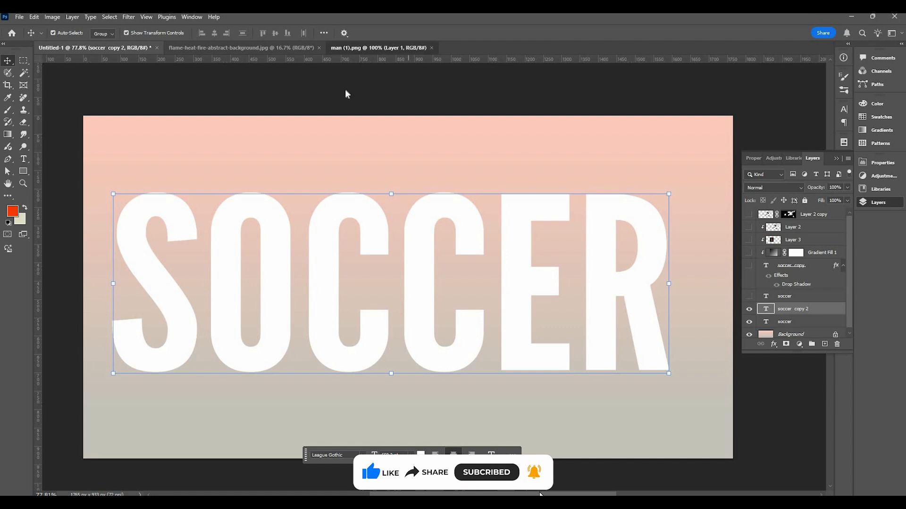
drag(361, 49, 179, 279)
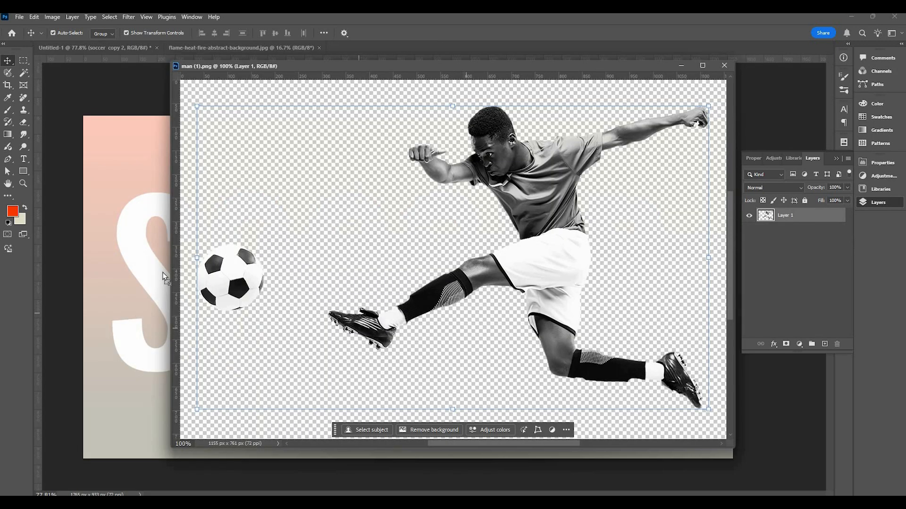
drag(491, 264, 153, 276)
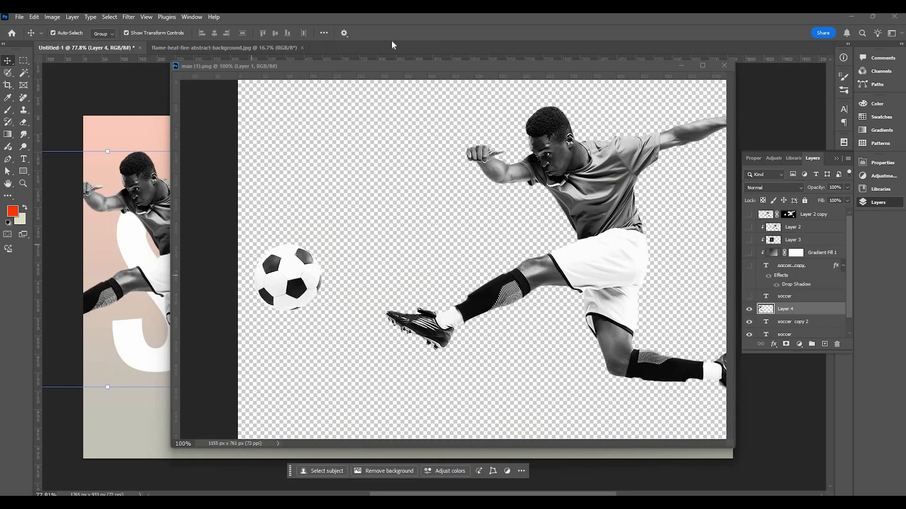
drag(178, 66, 116, 48)
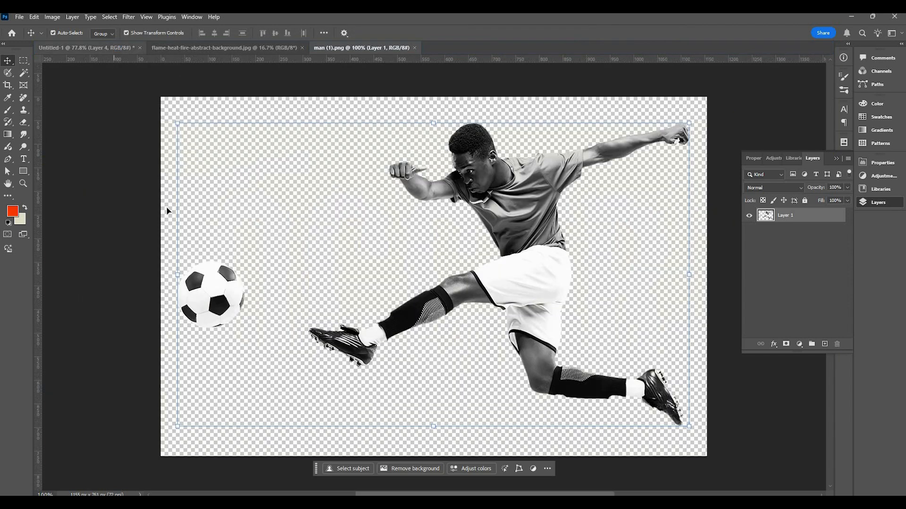
Step: Return to Untitled-1 and position the player over the SOCCER text, with the ball on the letter O
click(122, 48)
drag(193, 218, 507, 213)
key(Right)
key(Right)
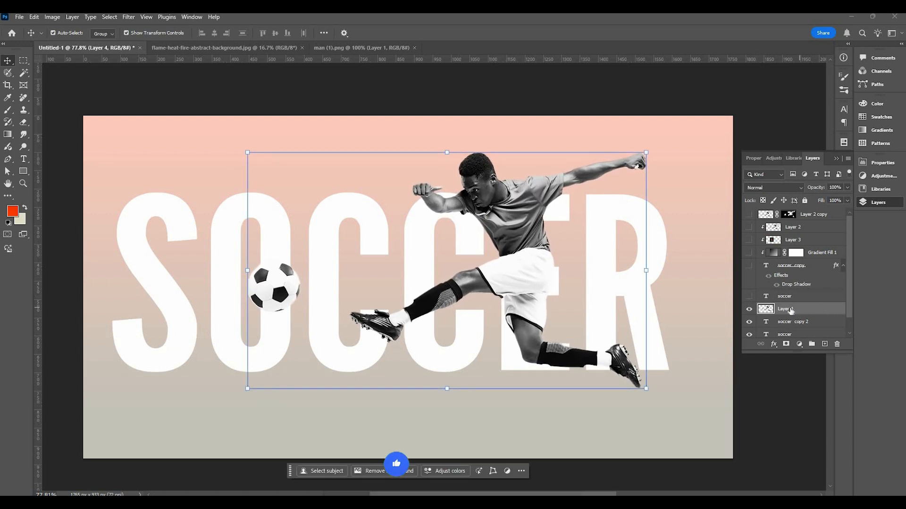
Step: Hide the original soccer text layer above the Background and clip Layer 4 to the soccer copy 2 text layer
shift+click(796, 322)
scroll(790, 311, down, 1)
click(791, 310)
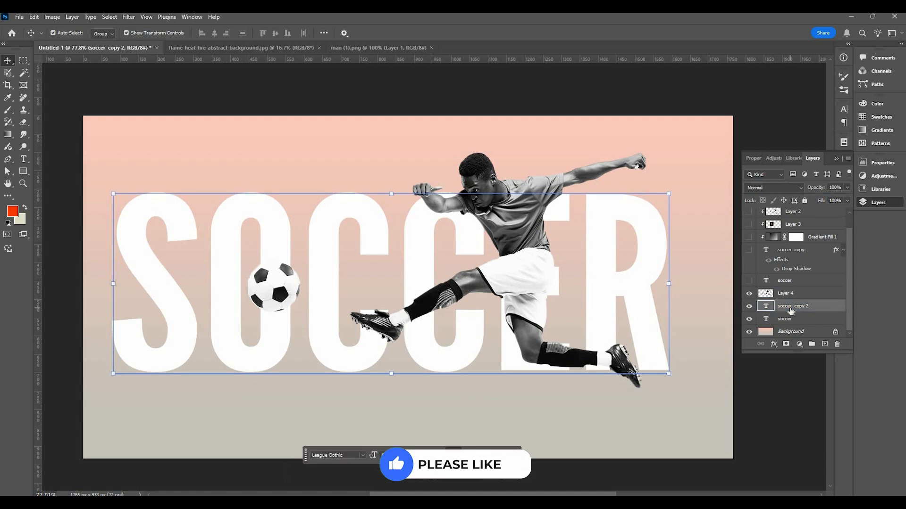
click(750, 319)
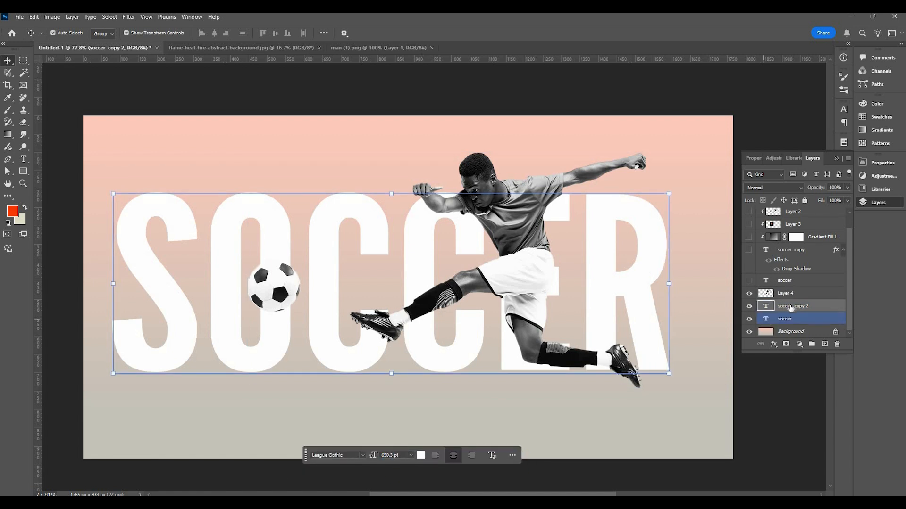
click(791, 296)
shift+click(794, 304)
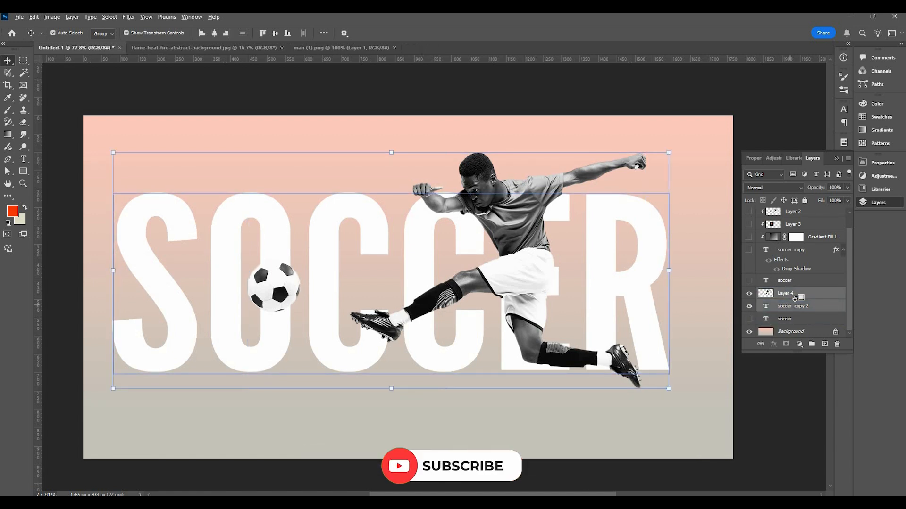
alt+click(793, 300)
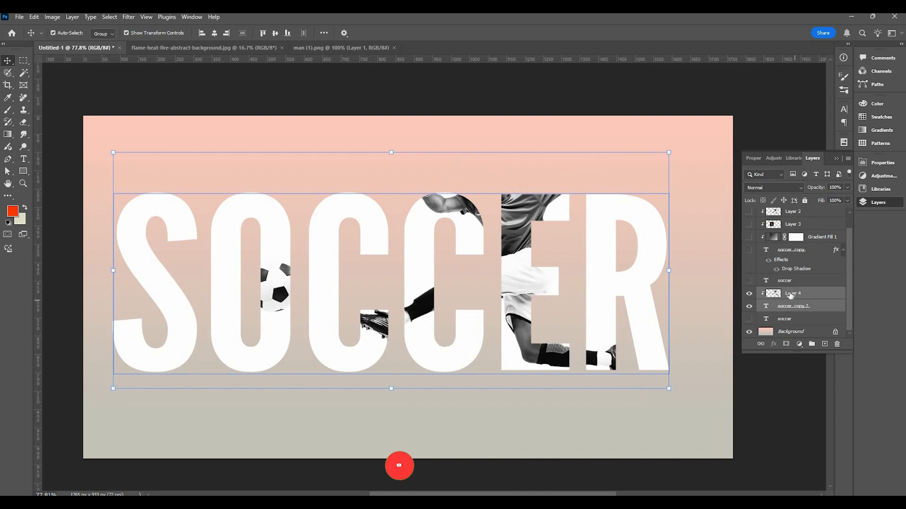
Step: Duplicate Layer 4 and add a black layer mask that hides the whole copy
key(ctrl+j)
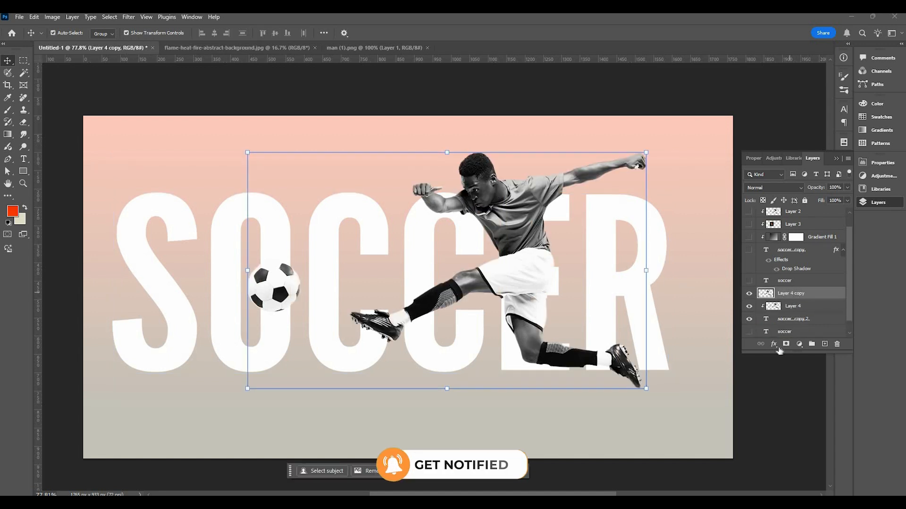
alt+click(786, 343)
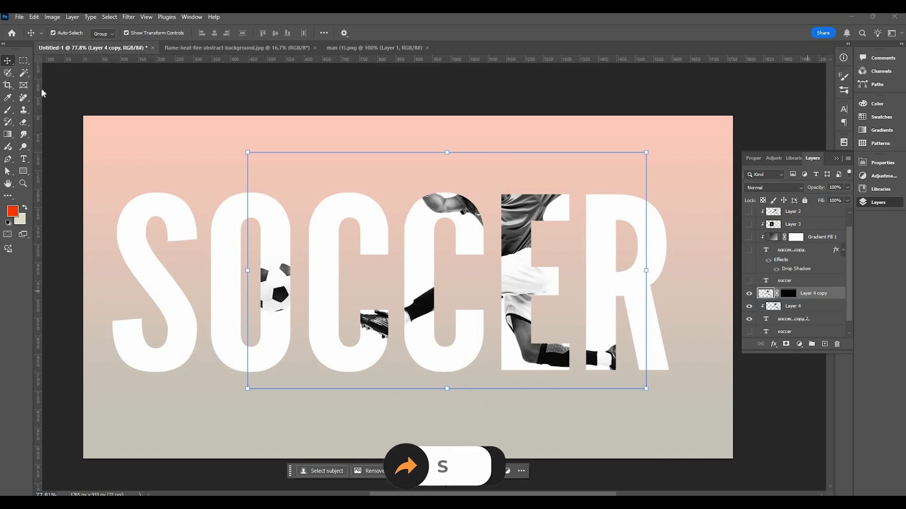
Step: Brush white on the Layer 4 copy mask to reveal the ball, the player's upper body and the legs and boots outside the letters
click(8, 111)
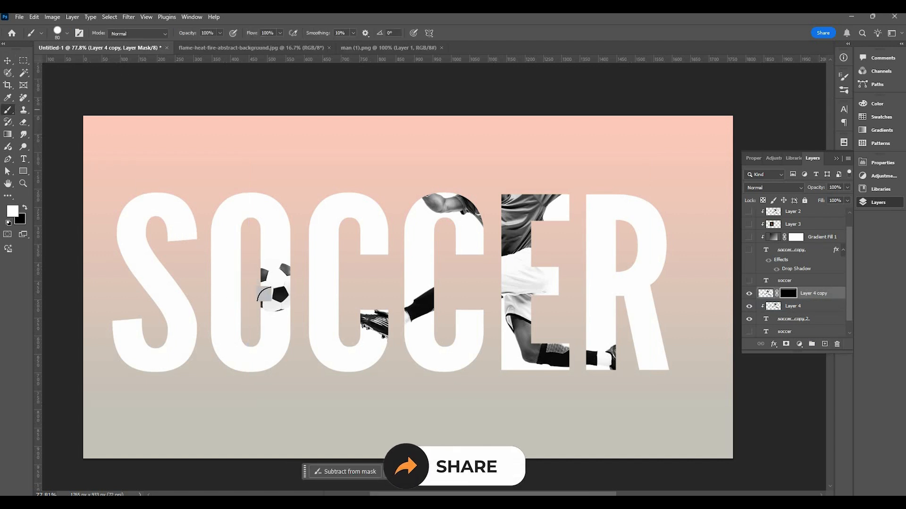
drag(282, 293, 267, 305)
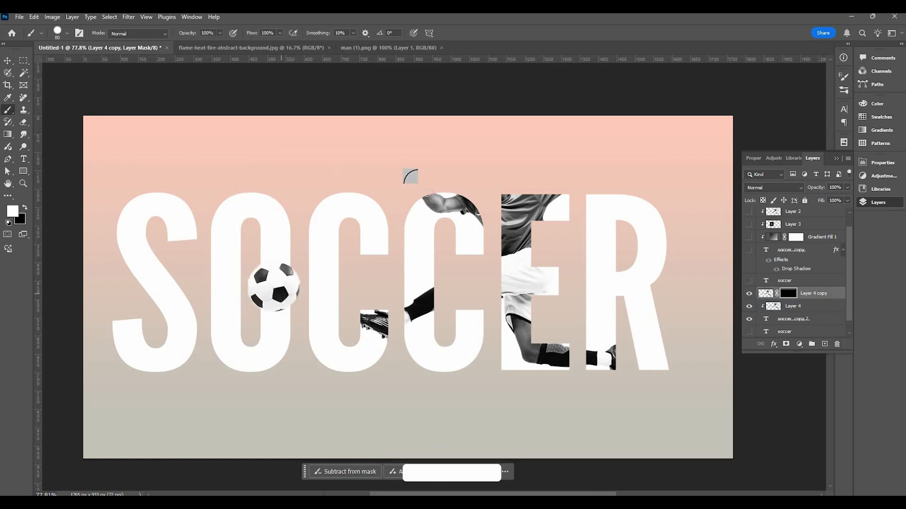
mouse_move(428, 190)
mouse_down()
mouse_move(491, 219)
mouse_move(469, 167)
mouse_move(499, 176)
mouse_move(506, 196)
mouse_move(520, 169)
mouse_move(529, 179)
mouse_move(556, 168)
mouse_move(549, 196)
mouse_move(570, 175)
mouse_up()
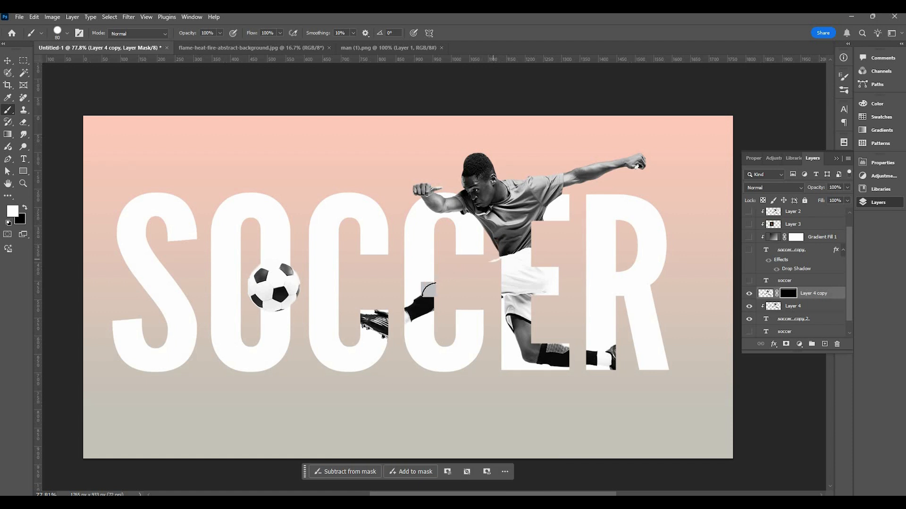
drag(417, 300, 497, 263)
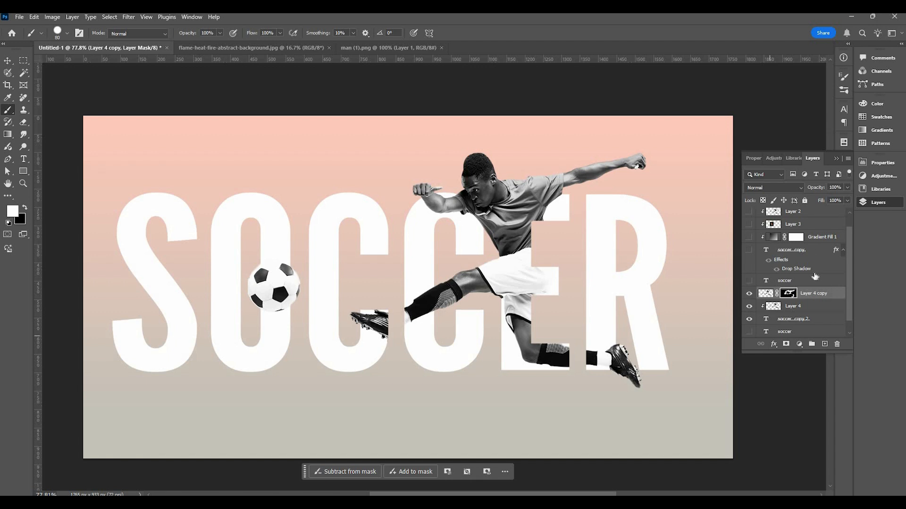
Step: Add a linear red-to-transparent gradient fill layer above the soccer copy 2 text layer
scroll(811, 283, up, 1)
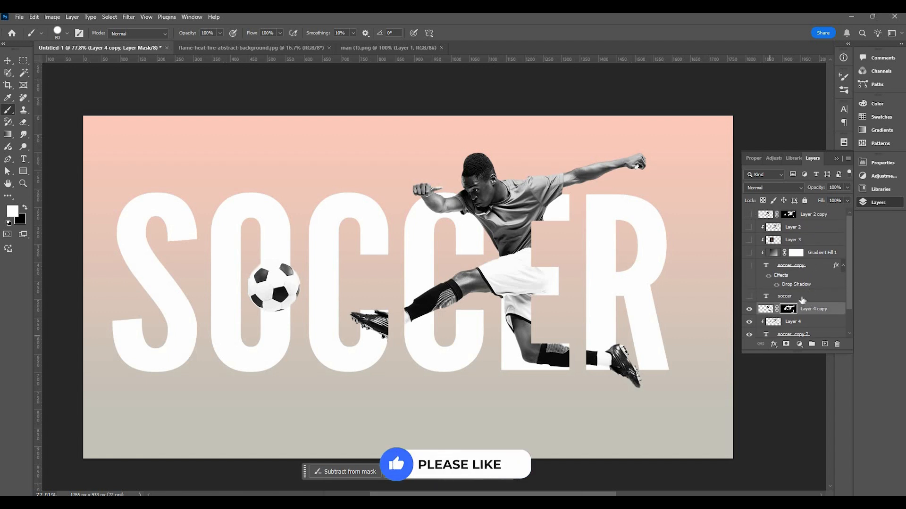
scroll(802, 300, down, 2)
click(797, 293)
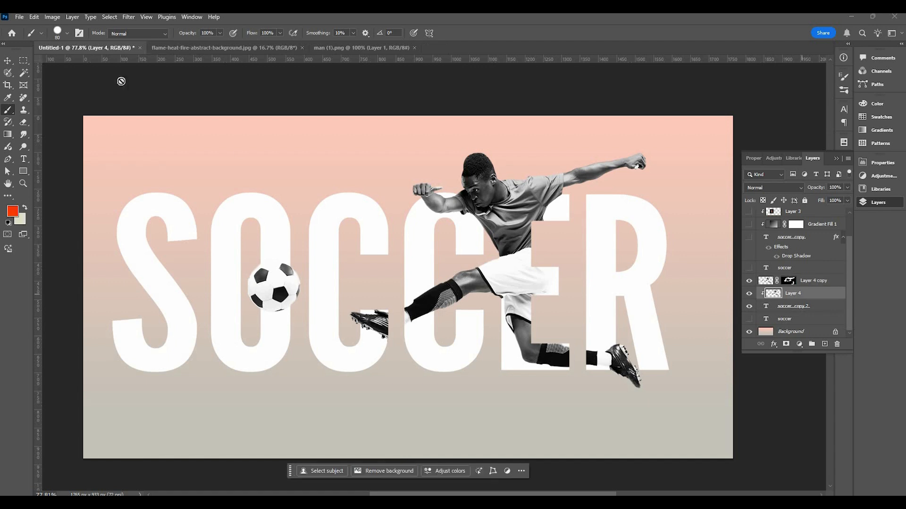
click(798, 306)
key(v)
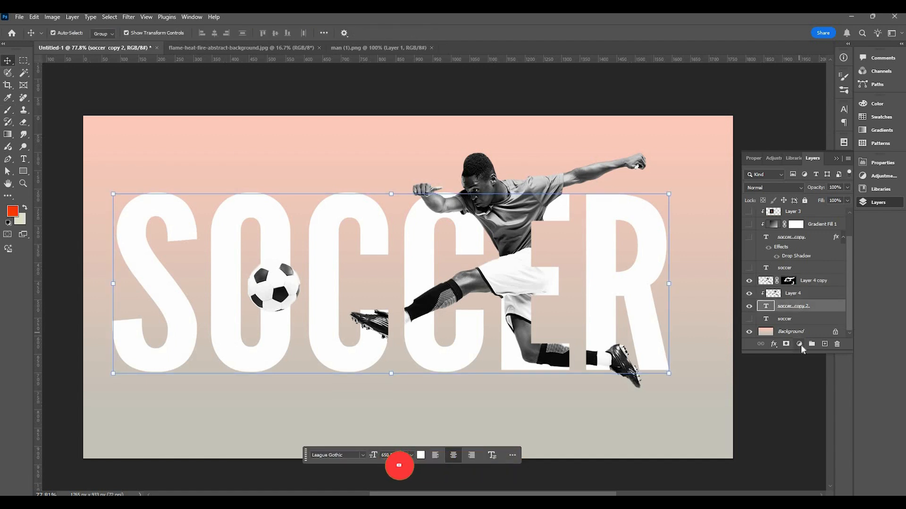
click(799, 344)
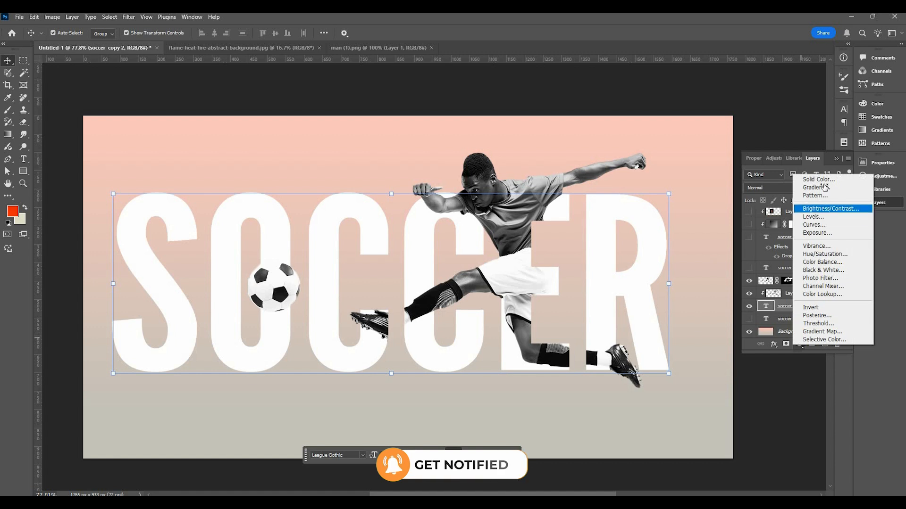
click(818, 188)
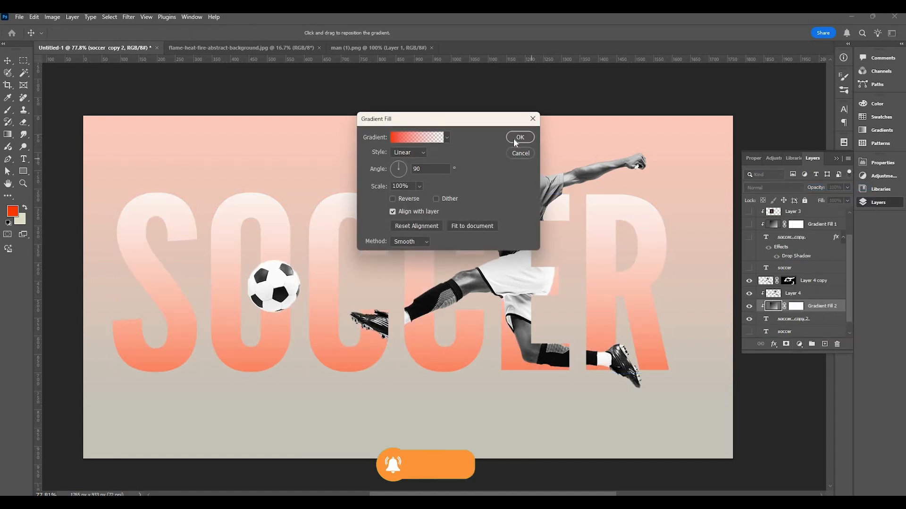
key(Return)
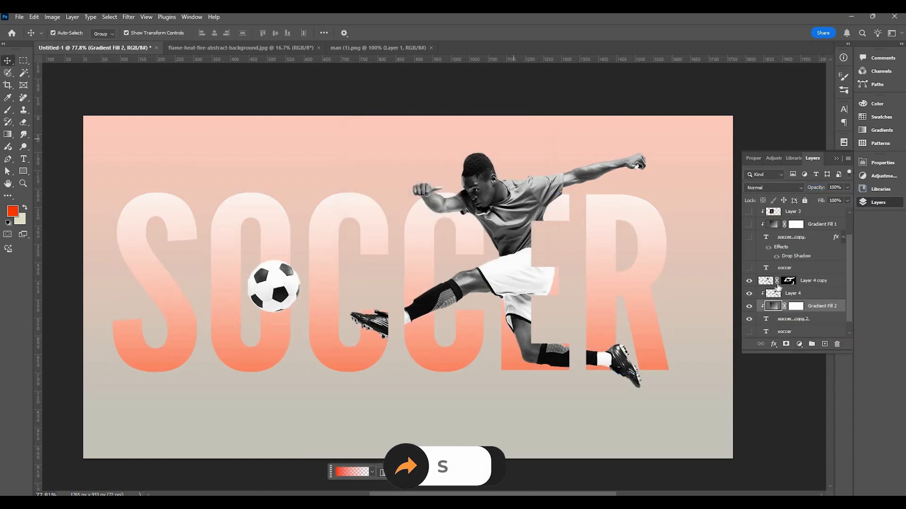
Step: Change the text's gradient fill to the orange-to-yellow preset from the Oranges group and reverse it
click(7, 135)
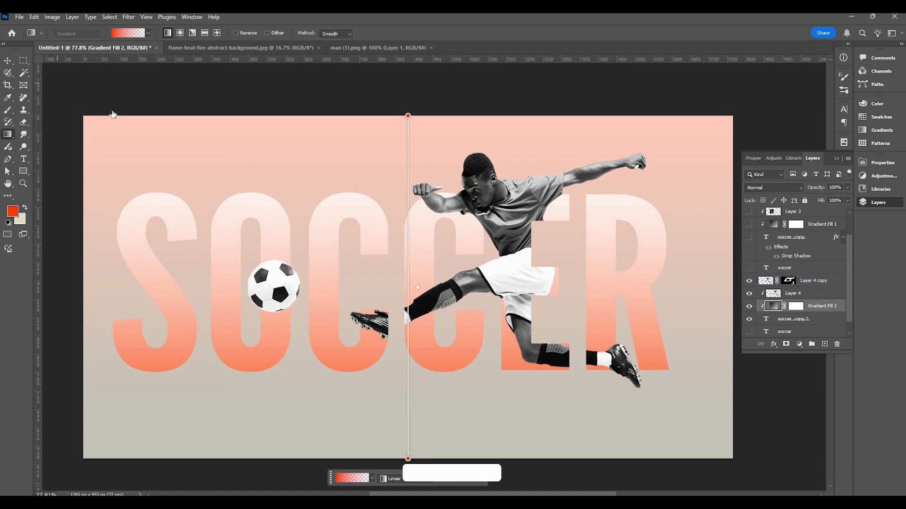
right_click(120, 136)
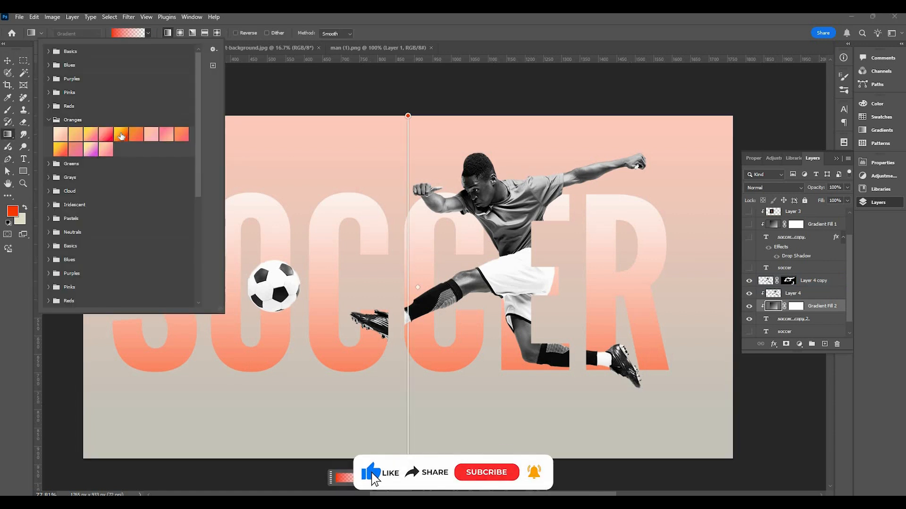
click(120, 135)
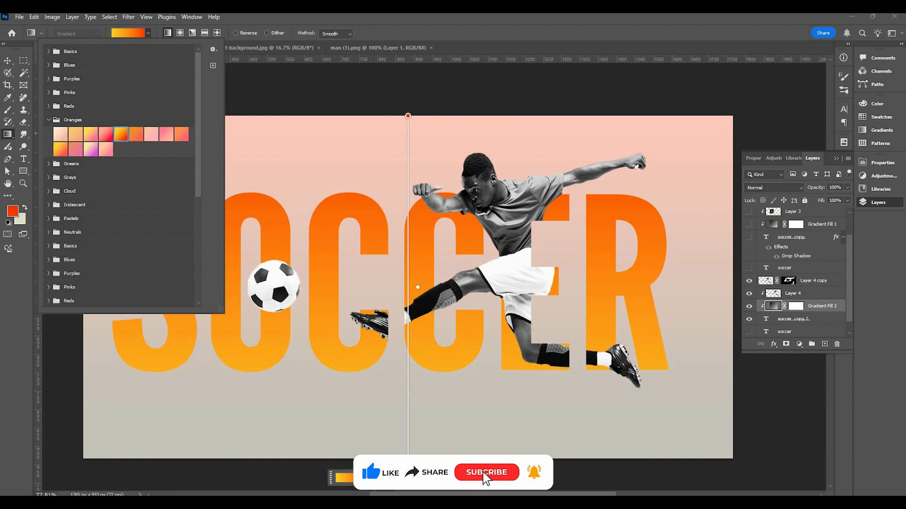
click(235, 33)
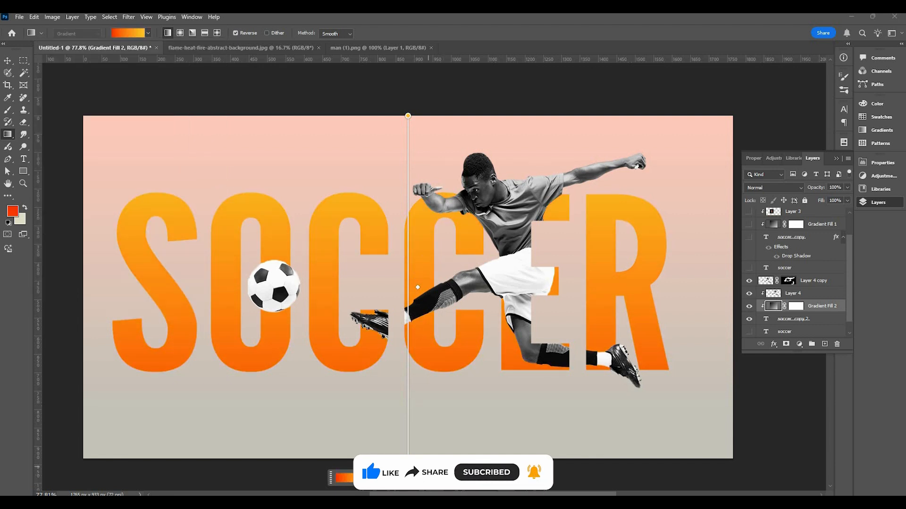
click(365, 476)
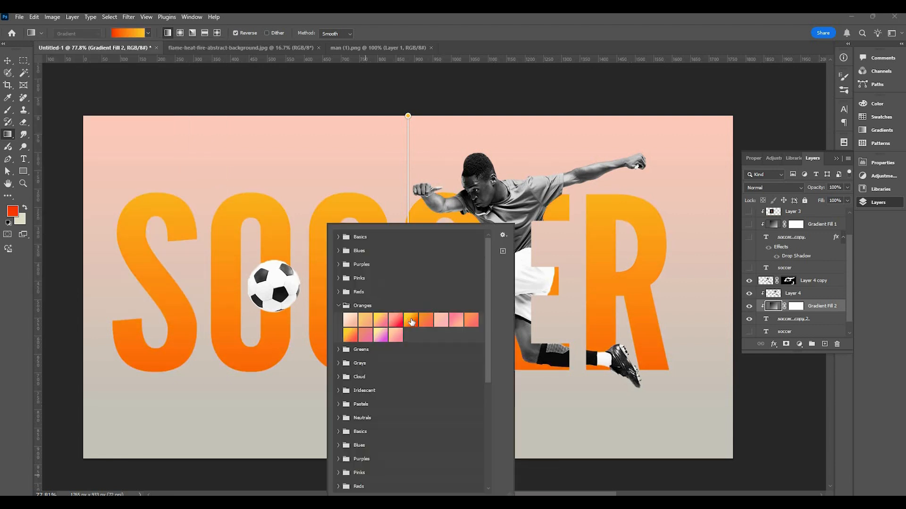
Step: Try moving the gradient's end points inward towards the text and undo both moves
click(408, 117)
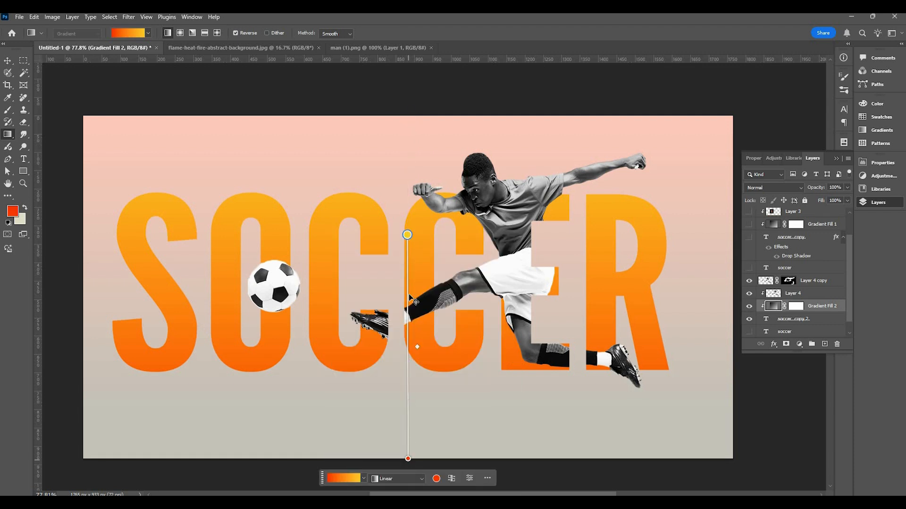
key(ctrl+z)
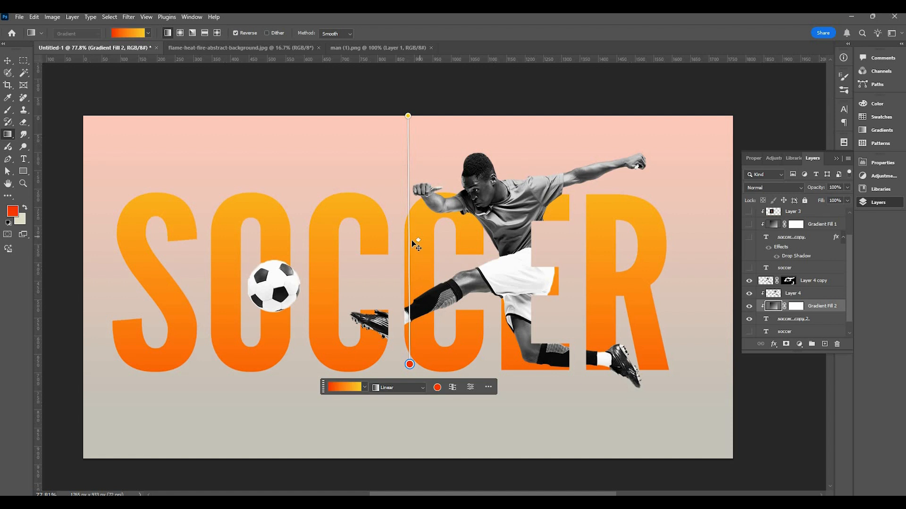
key(ctrl+z)
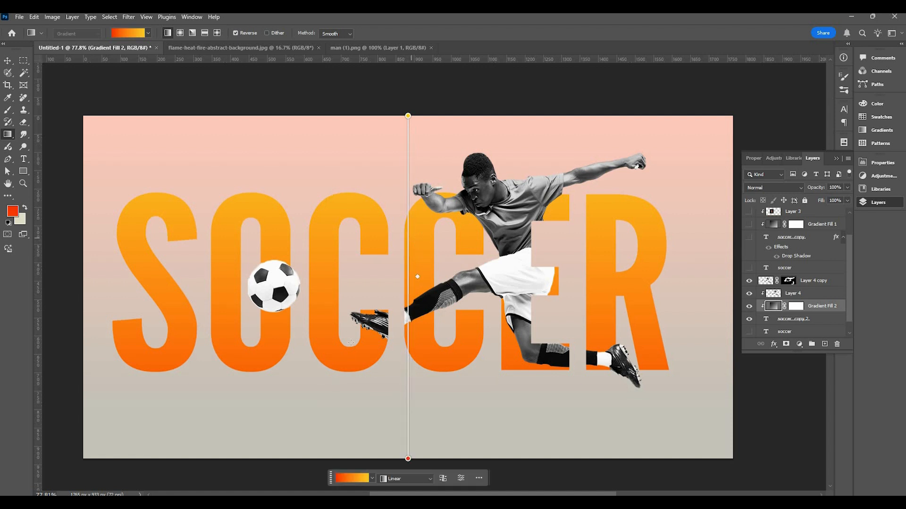
Step: Draw a new vertical gradient fill over the SOCCER text, running from red at the letters' tops to yellow near their bases
drag(350, 342, 344, 167)
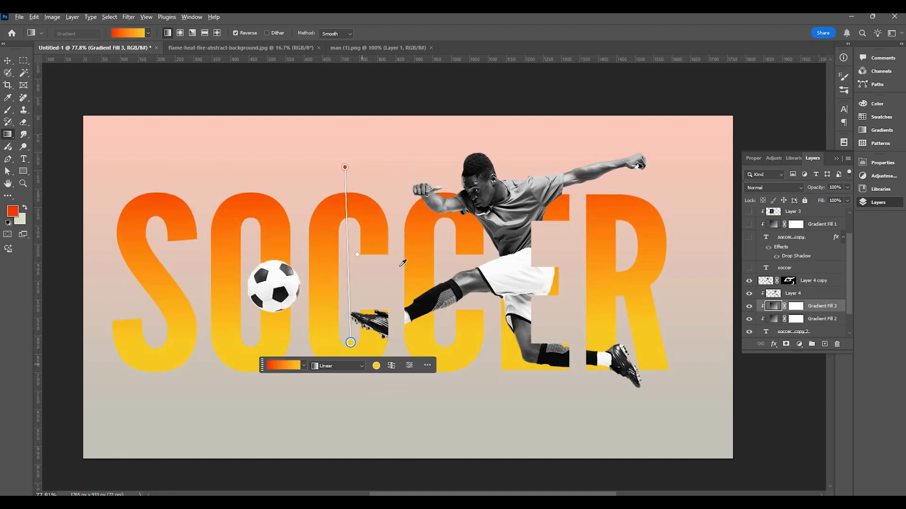
drag(405, 232, 355, 231)
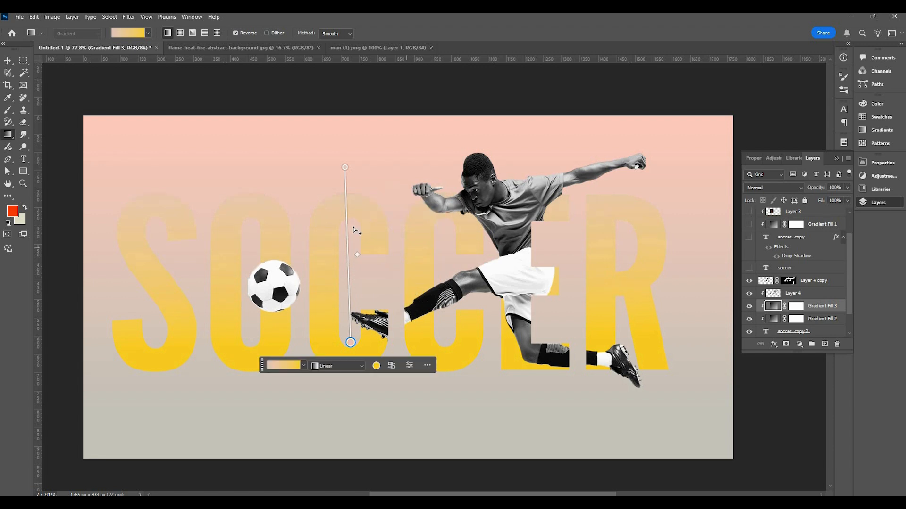
key(ctrl+z)
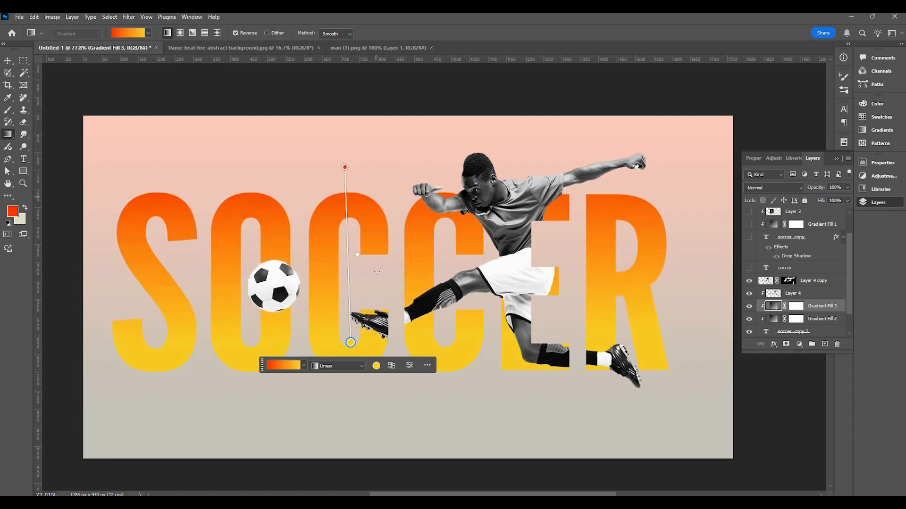
drag(376, 185, 376, 329)
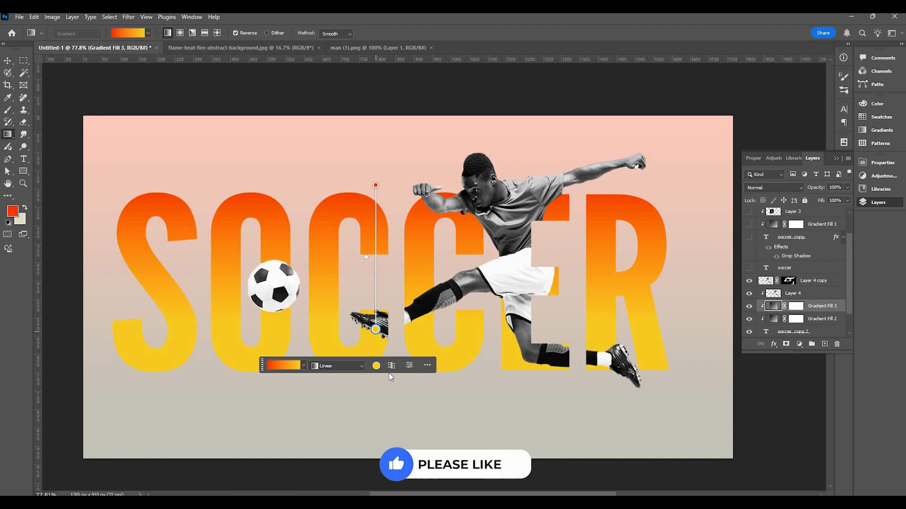
Step: Reverse the SOCCER gradient fill to run from yellow at the letters' tops to red at their bases, and deselect the layer
click(419, 372)
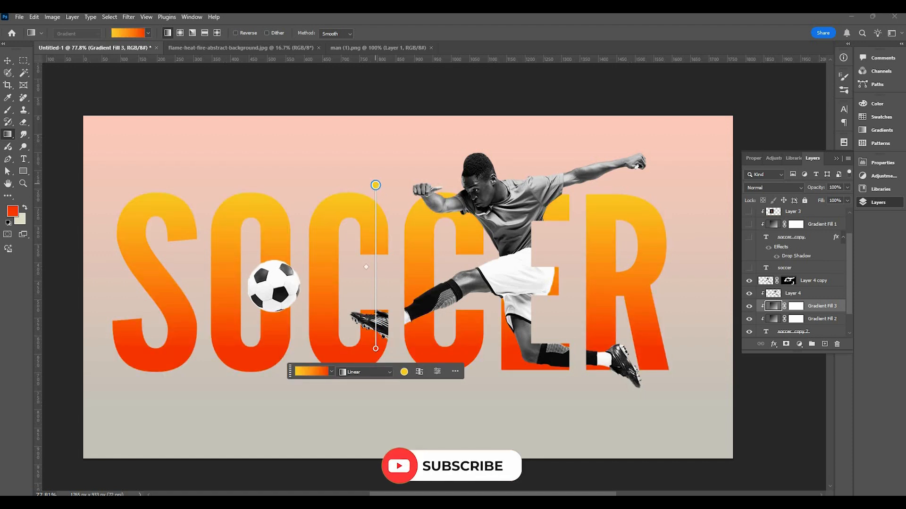
key(v)
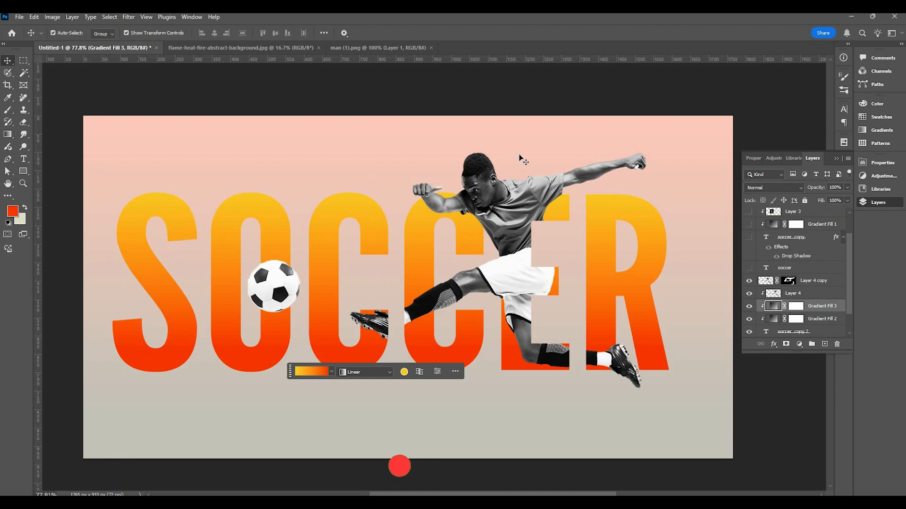
click(526, 161)
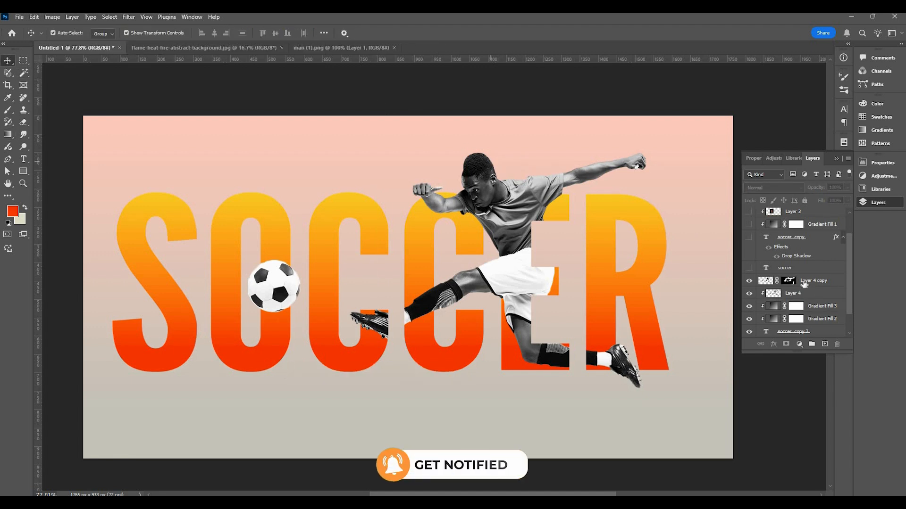
click(824, 294)
click(789, 280)
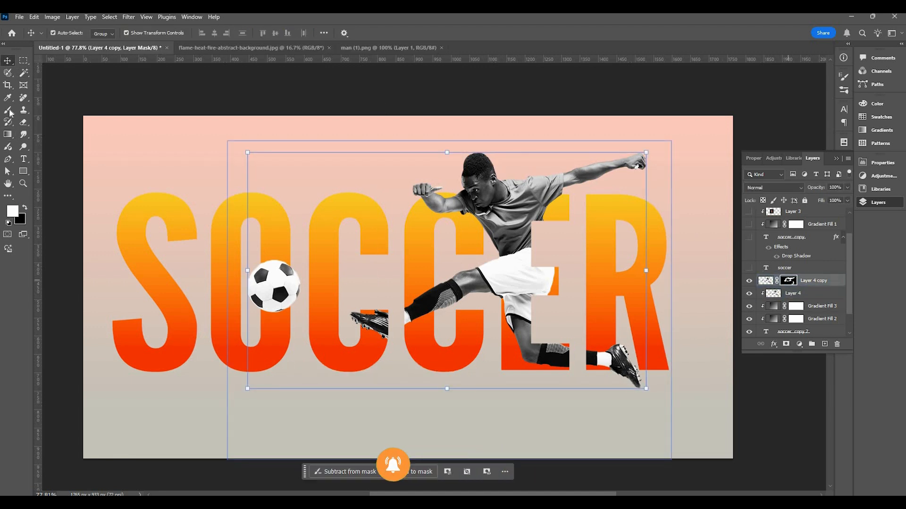
key(b)
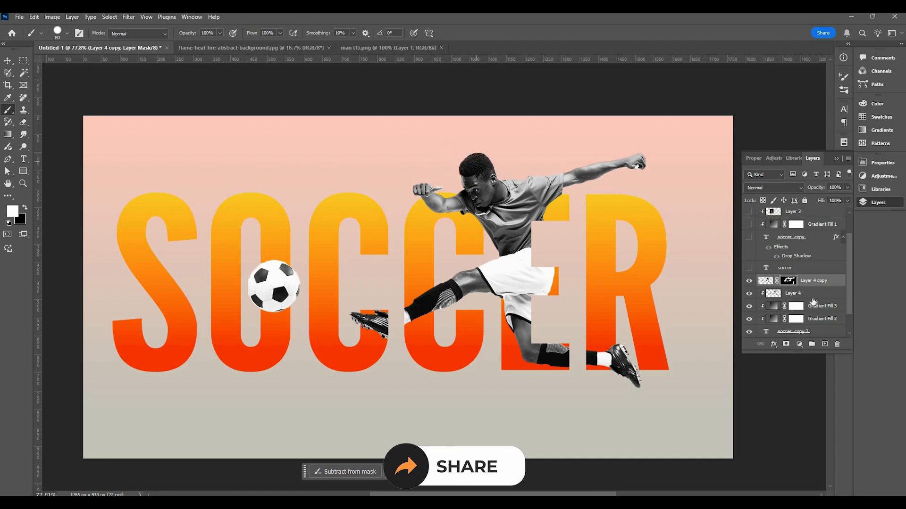
Step: Add a Color Burn drop shadow to soccer copy 2 with 68% opacity, 90° angle, 14% spread and 5 px size, and adjust its distance
scroll(813, 306, down, 1)
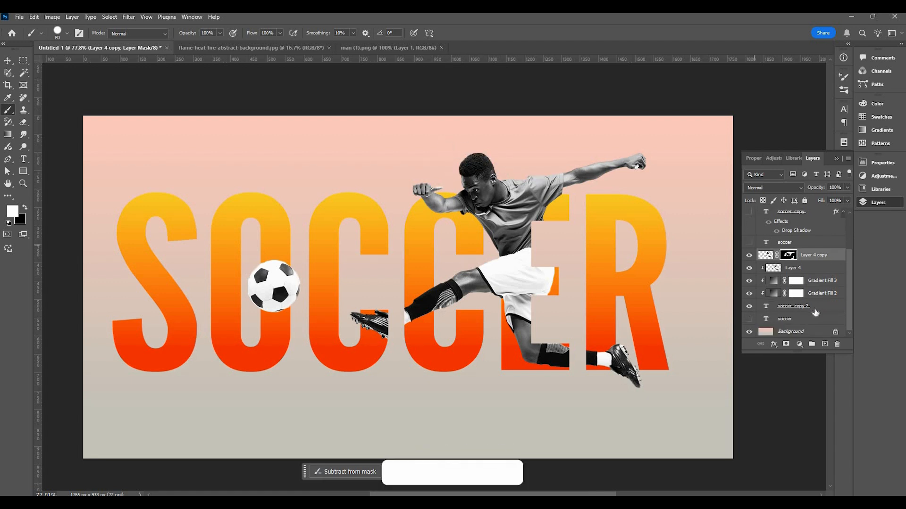
click(814, 309)
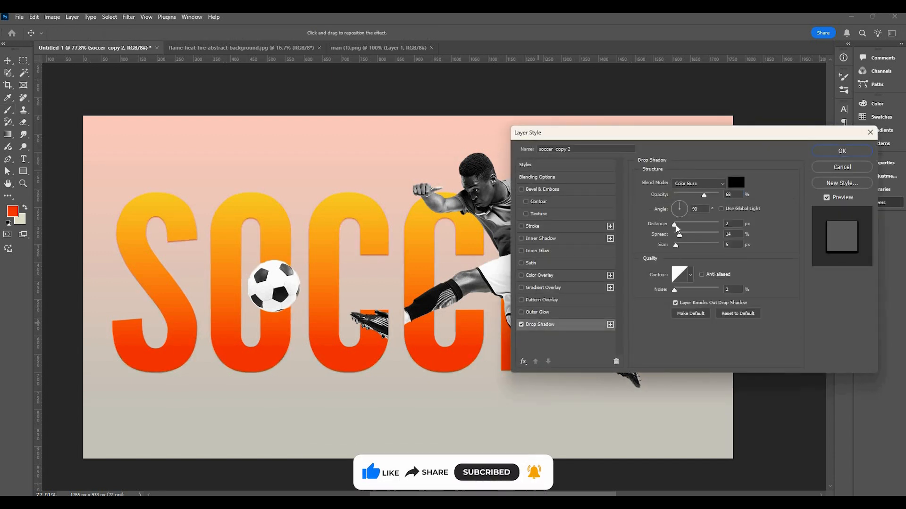
drag(677, 228, 679, 228)
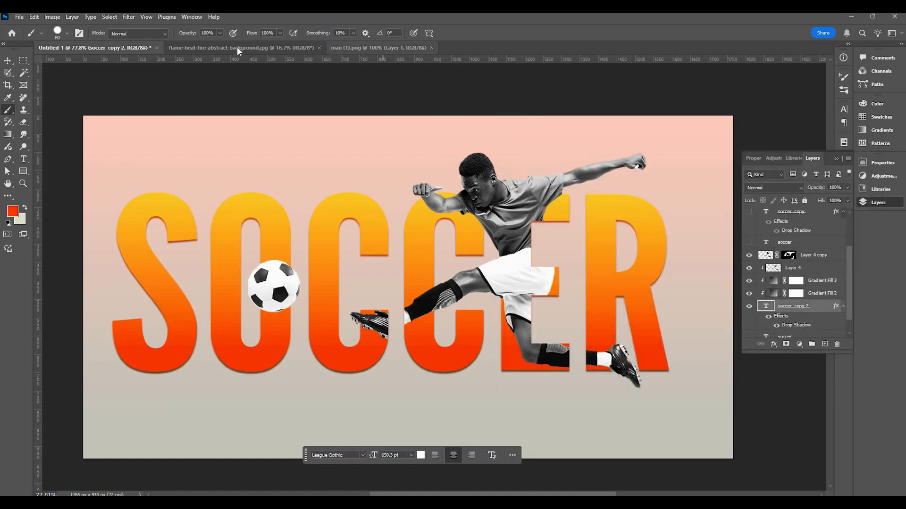
Step: Float the flame-heat-fire image in its own window and copy the flame picture into the SOCCER document
click(360, 48)
drag(239, 48, 415, 96)
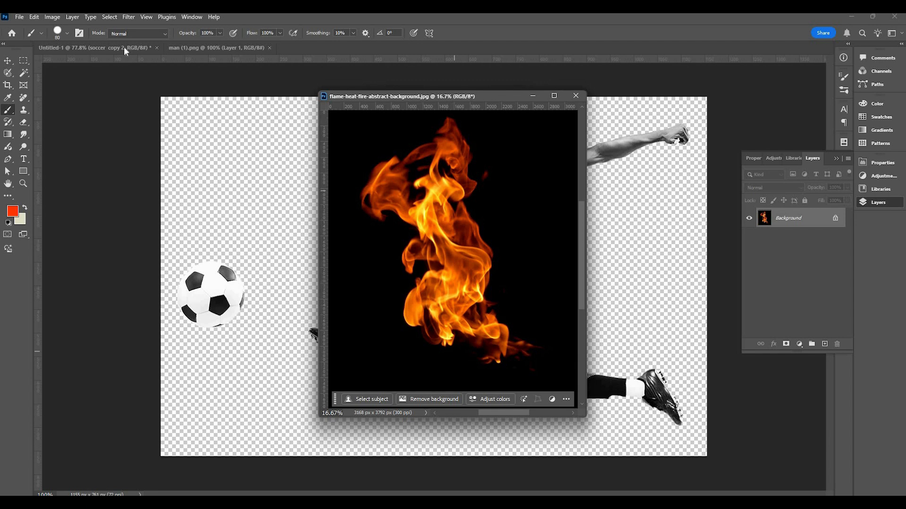
key(v)
click(124, 47)
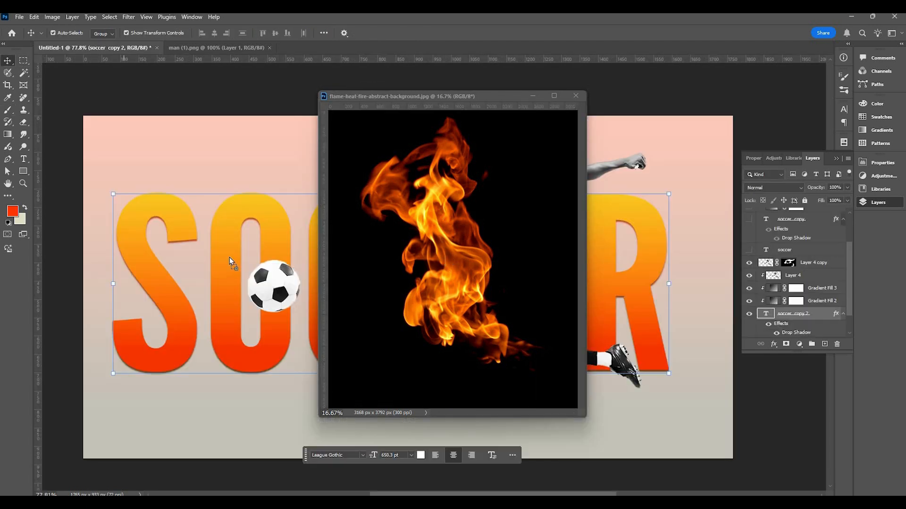
drag(230, 256, 235, 253)
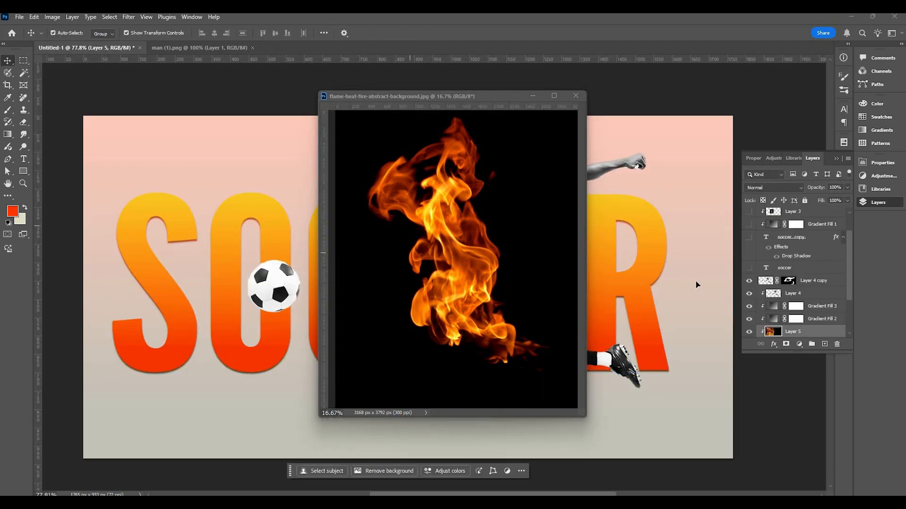
Step: Move the flame layer above Layer 4 copy in the layer stack and close the flame source image
drag(796, 307, 803, 274)
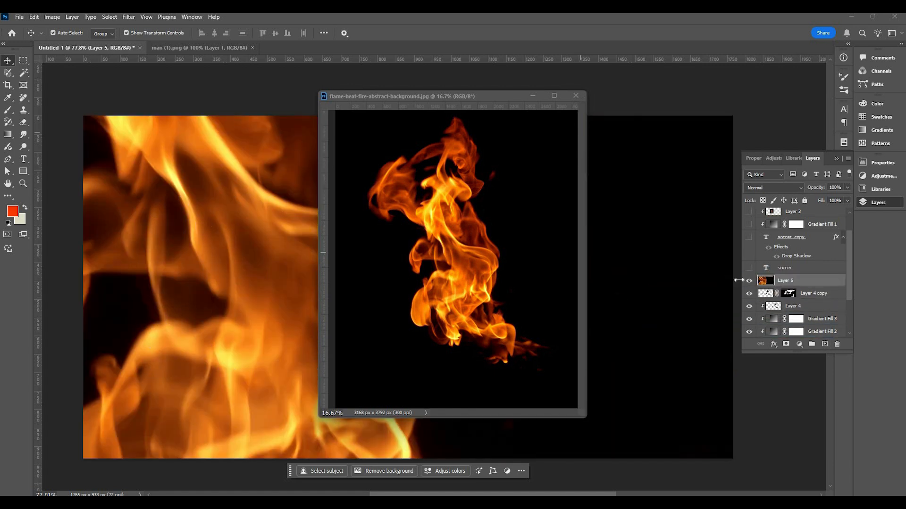
click(575, 96)
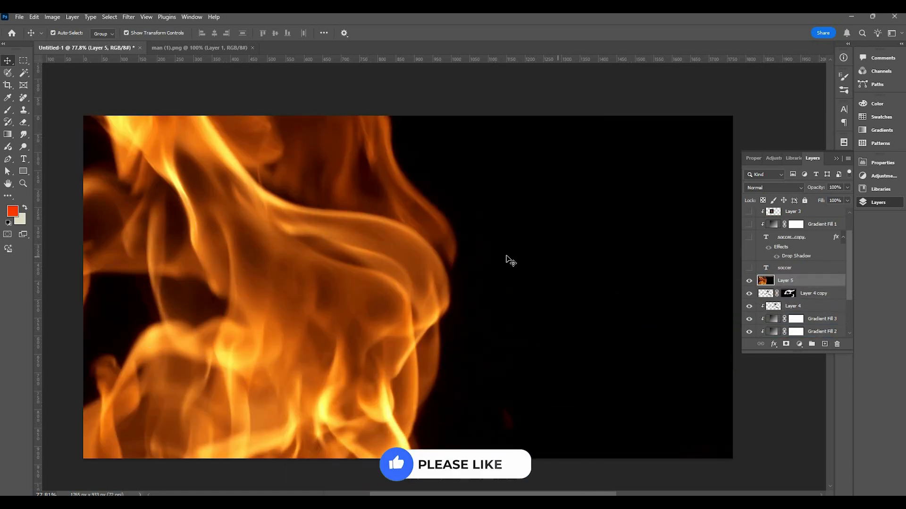
Step: Scale the flame layer down to about 16% and place it over the first C, between the ball and the player's foot
scroll(428, 272, down, 3)
scroll(429, 274, down, 5)
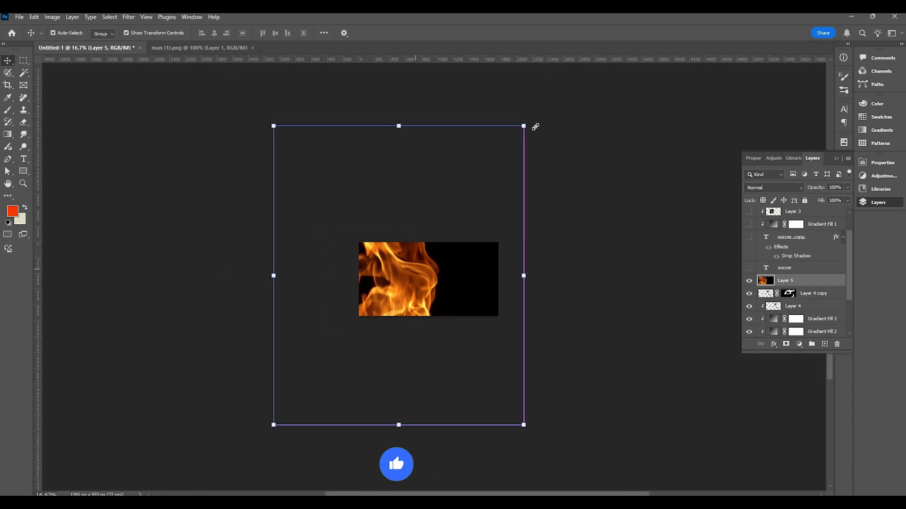
drag(536, 125, 416, 250)
scroll(405, 265, up, 4)
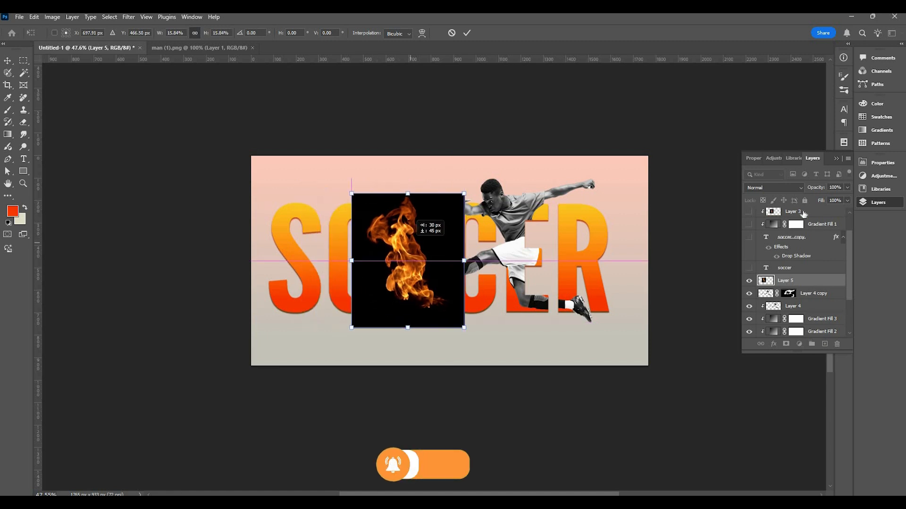
key(Return)
Step: Set the flame layer's blend mode to Lighten
click(769, 186)
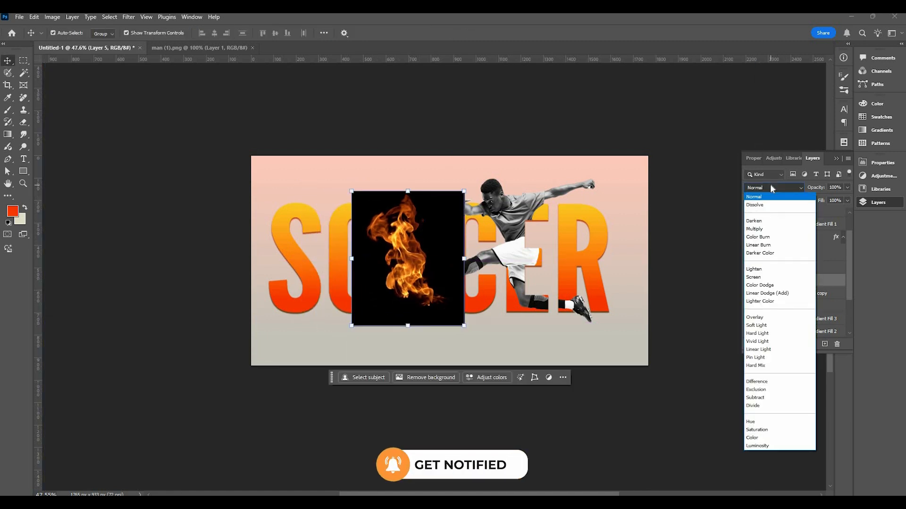
click(770, 186)
scroll(770, 186, down, 2)
scroll(770, 186, down, 4)
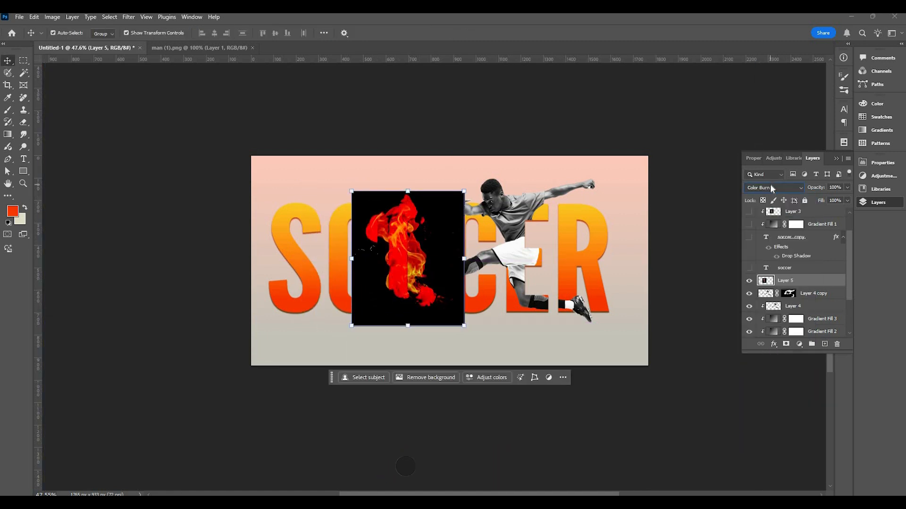
key(Down)
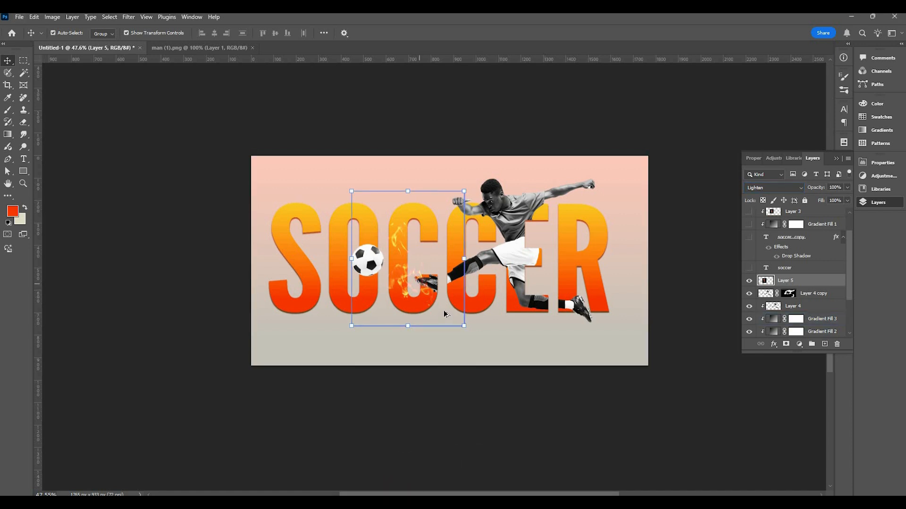
Step: Scale the flame layer to about 87% and reposition it over the first C beside the player's kicking shoe
scroll(443, 312, up, 6)
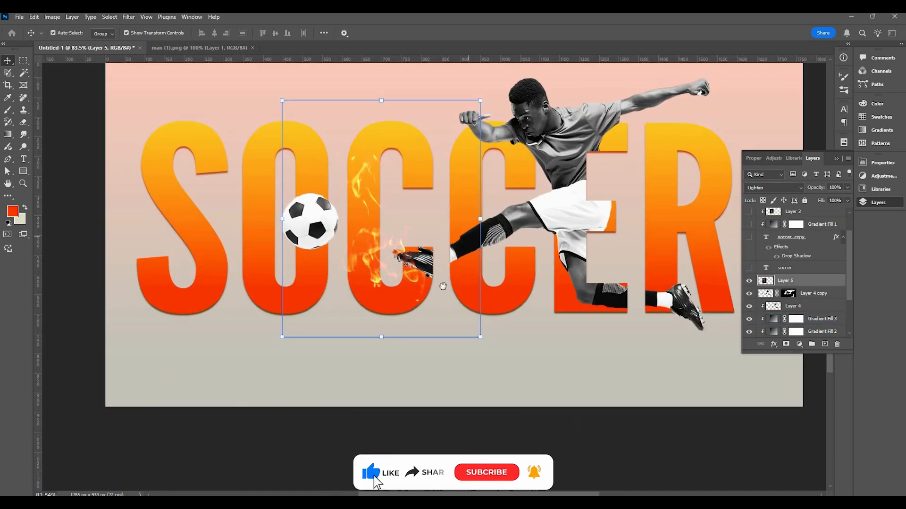
drag(485, 184, 452, 246)
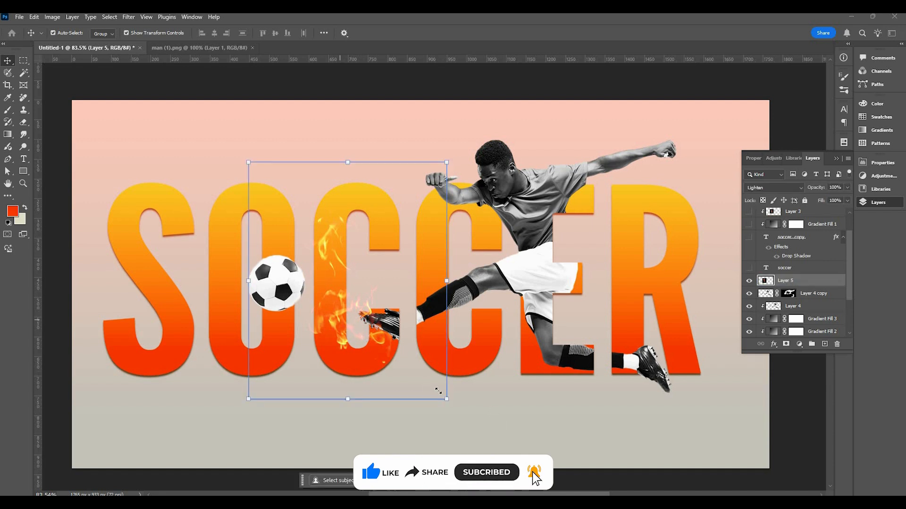
drag(424, 383, 406, 377)
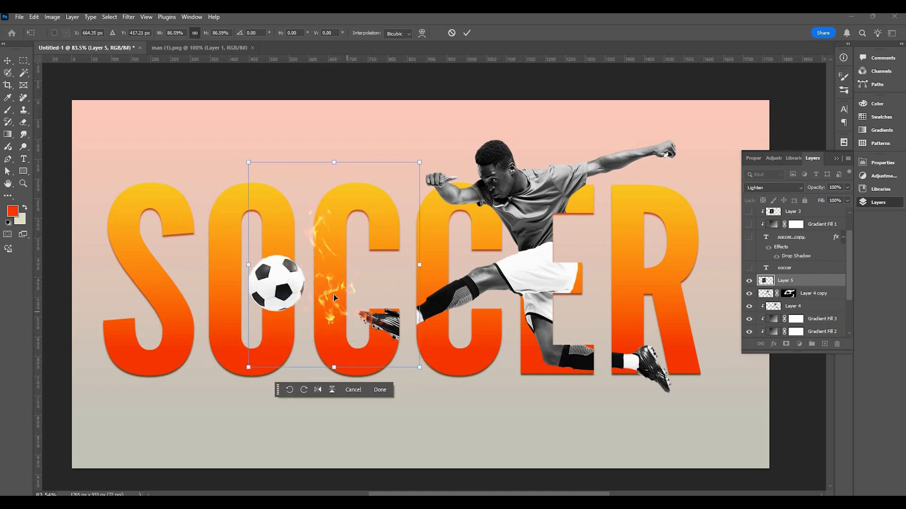
key(Return)
drag(344, 305, 354, 315)
Step: Place the flame layer beneath Layer 4, directly above Gradient Fill 3, and deselect it
drag(808, 292, 815, 313)
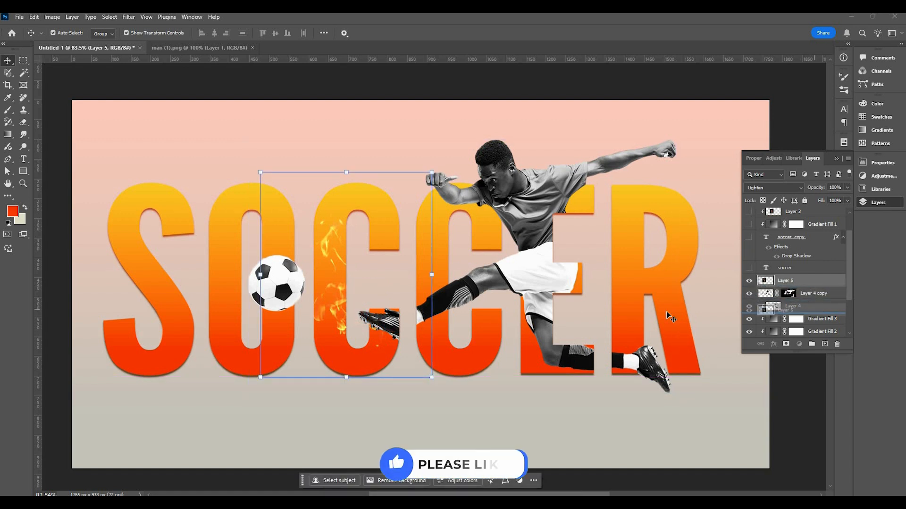
click(470, 417)
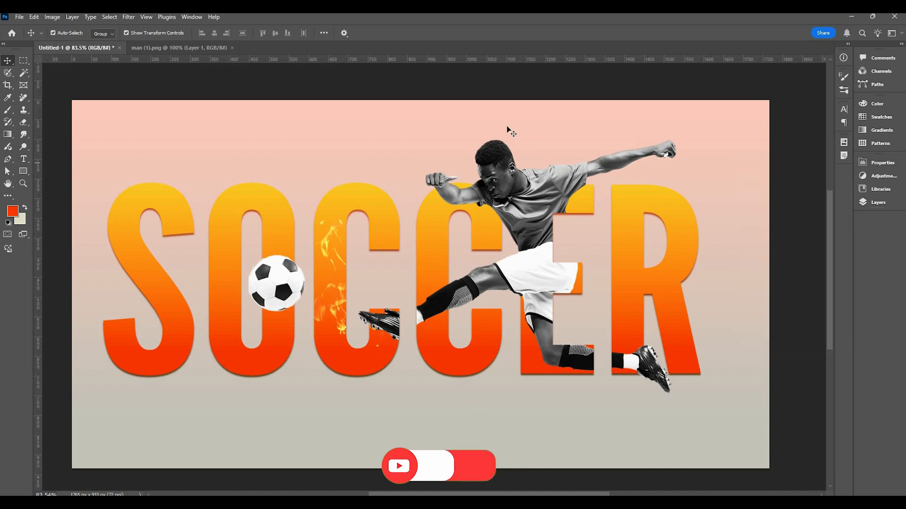
Step: Review the finished SOCCER composition in full-screen mode at 100% zoom
key(f)
key(f)
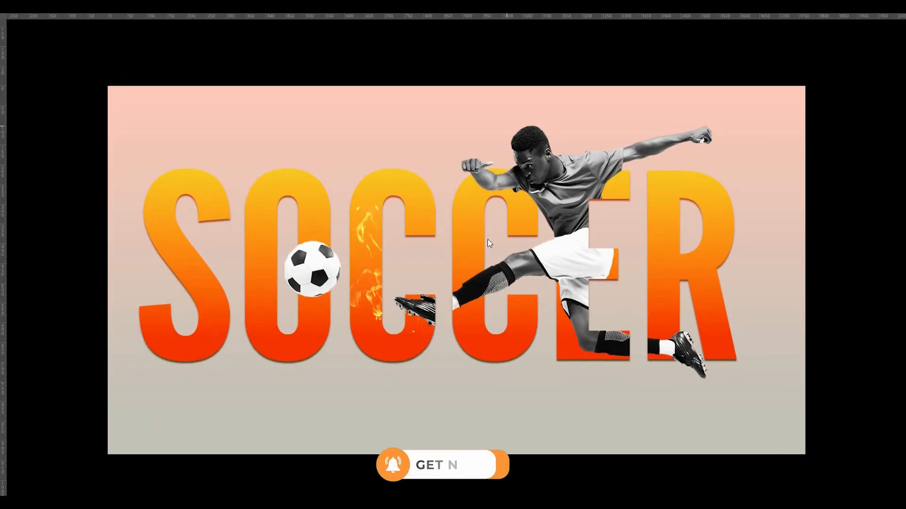
key(h)
right_click(470, 229)
click(479, 242)
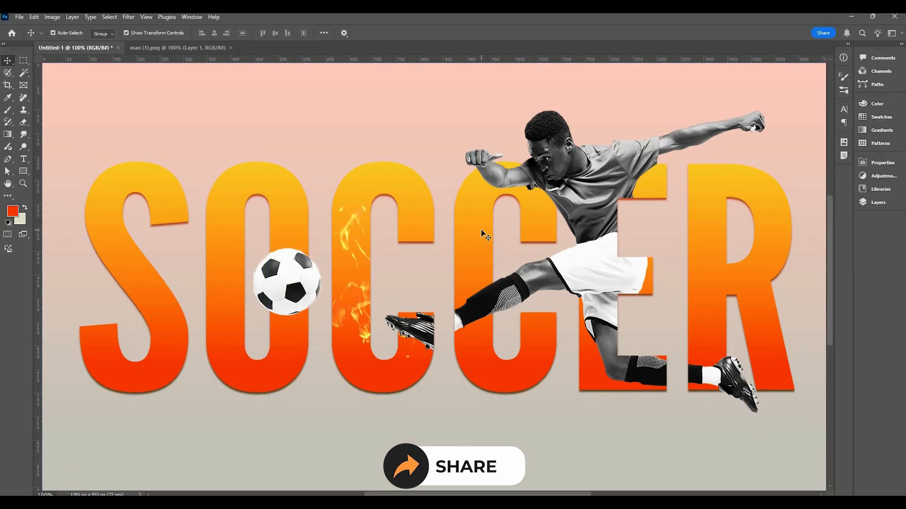
key(f)
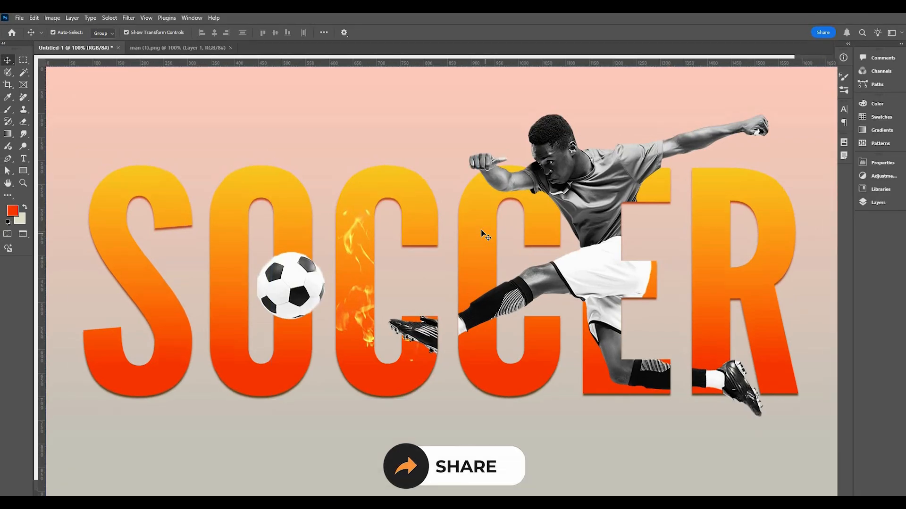
key(f)
drag(565, 209, 561, 204)
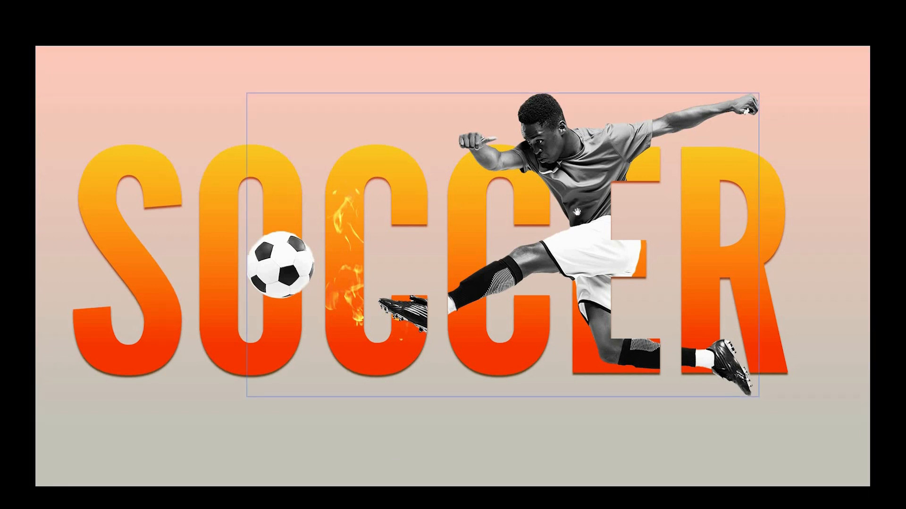
scroll(561, 382, right, 1)
scroll(561, 382, down, 1)
scroll(548, 403, left, 1)
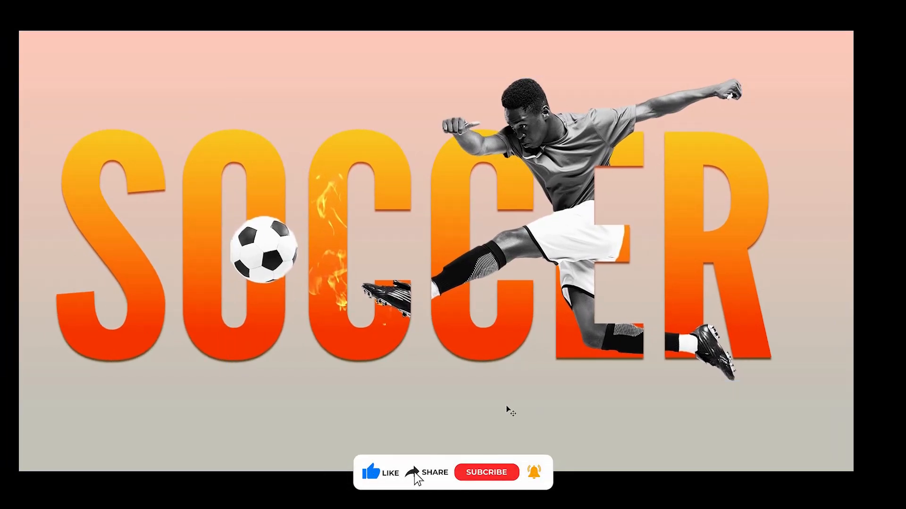
scroll(506, 409, left, 1)
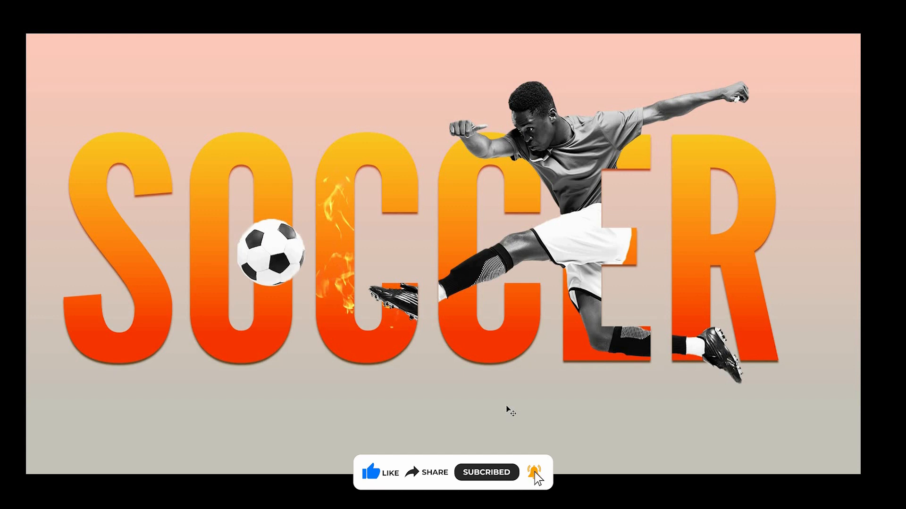